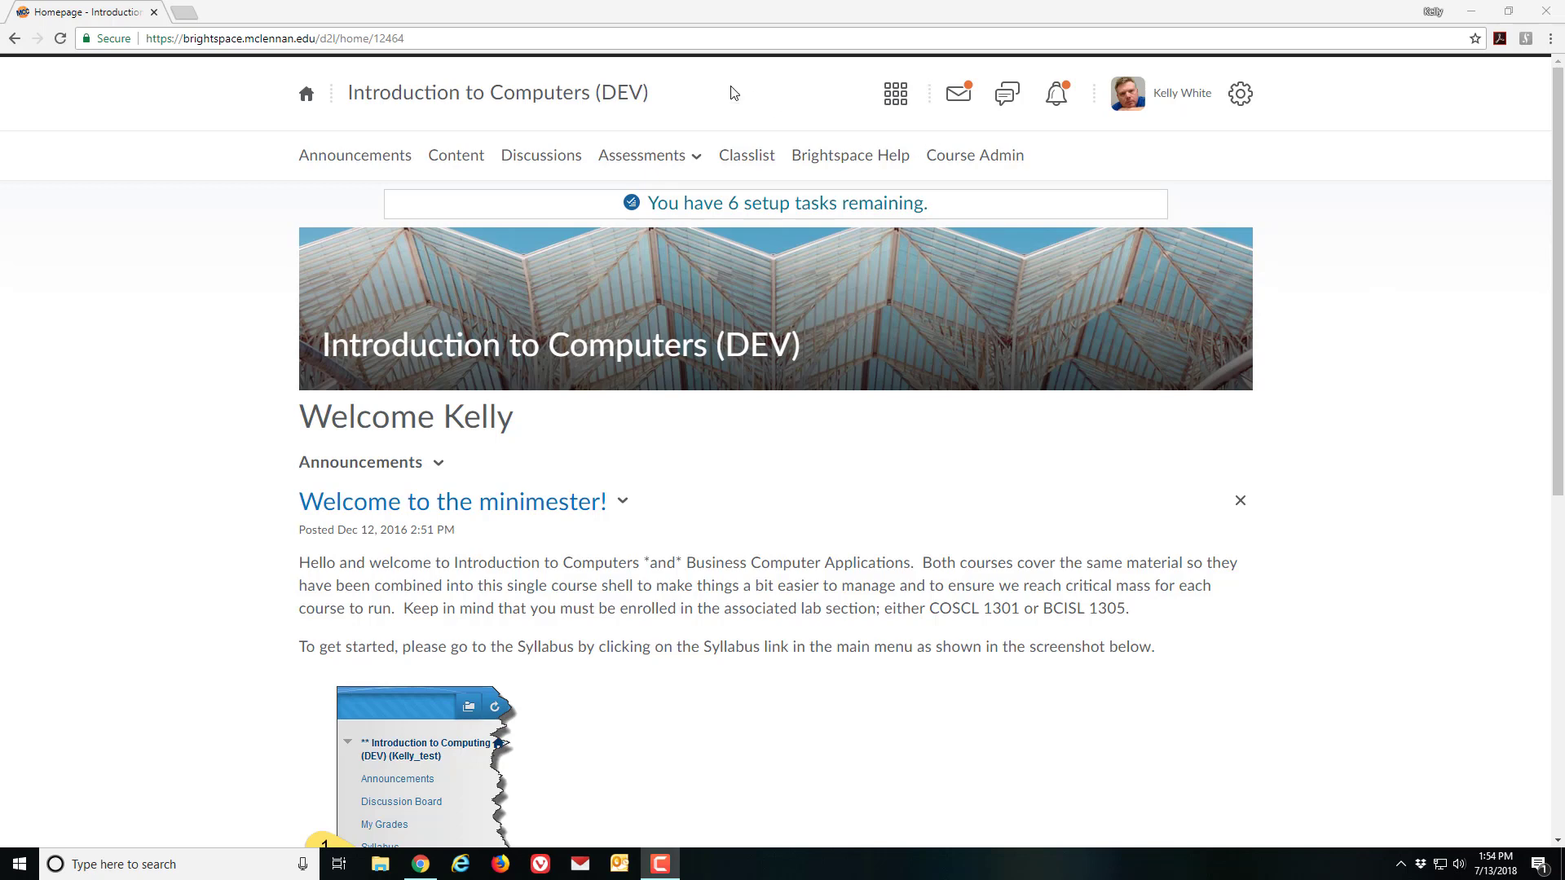
Step: Open the course's Grades area and start the Grades Setup Wizard from the current grade book settings
click(656, 164)
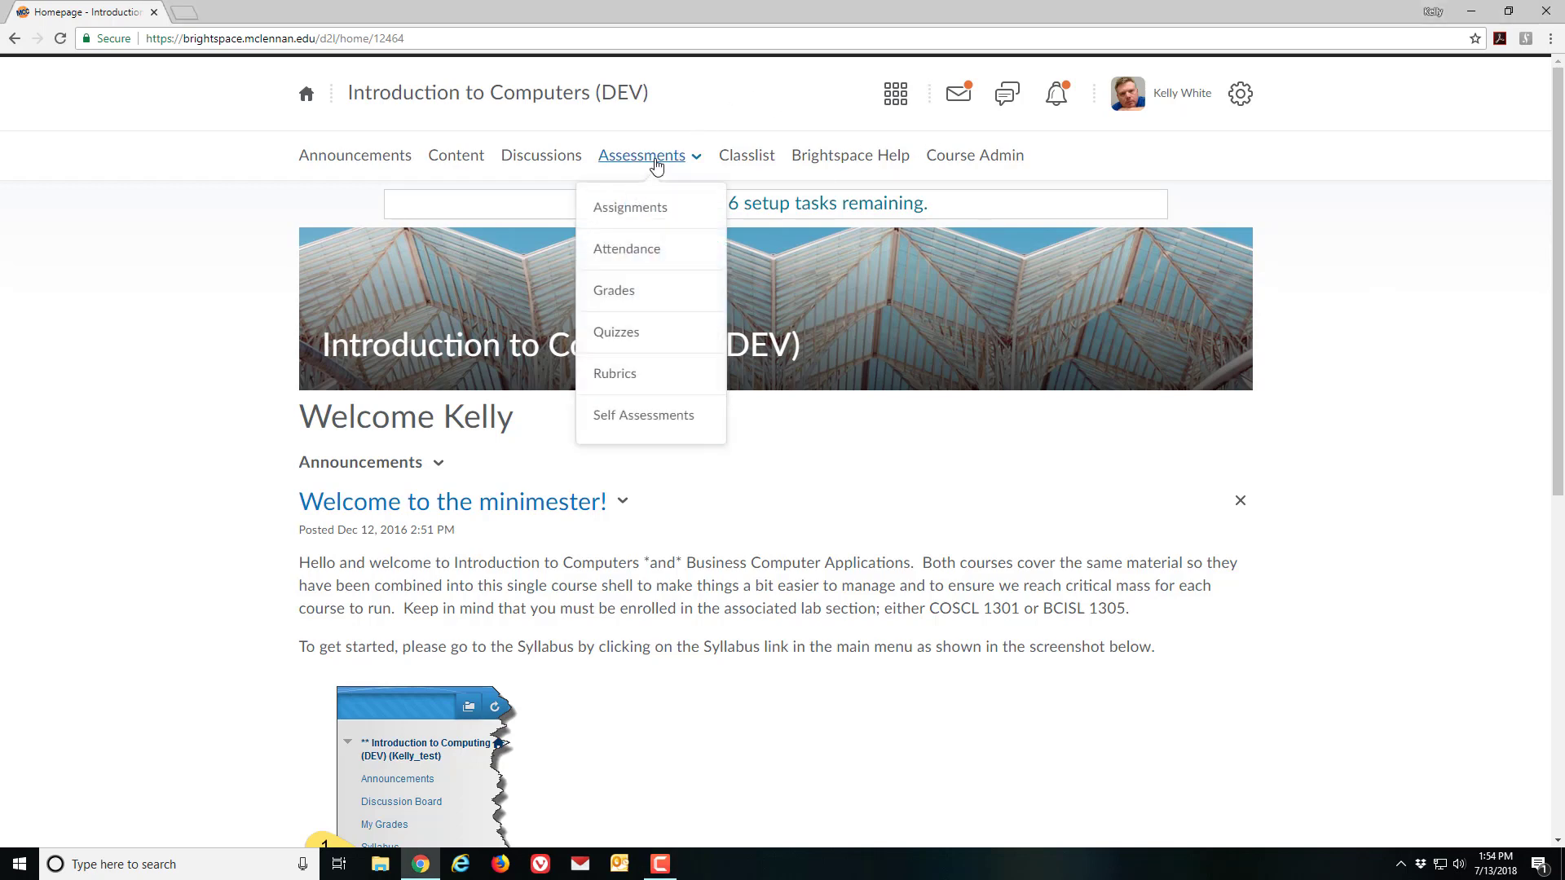
click(644, 295)
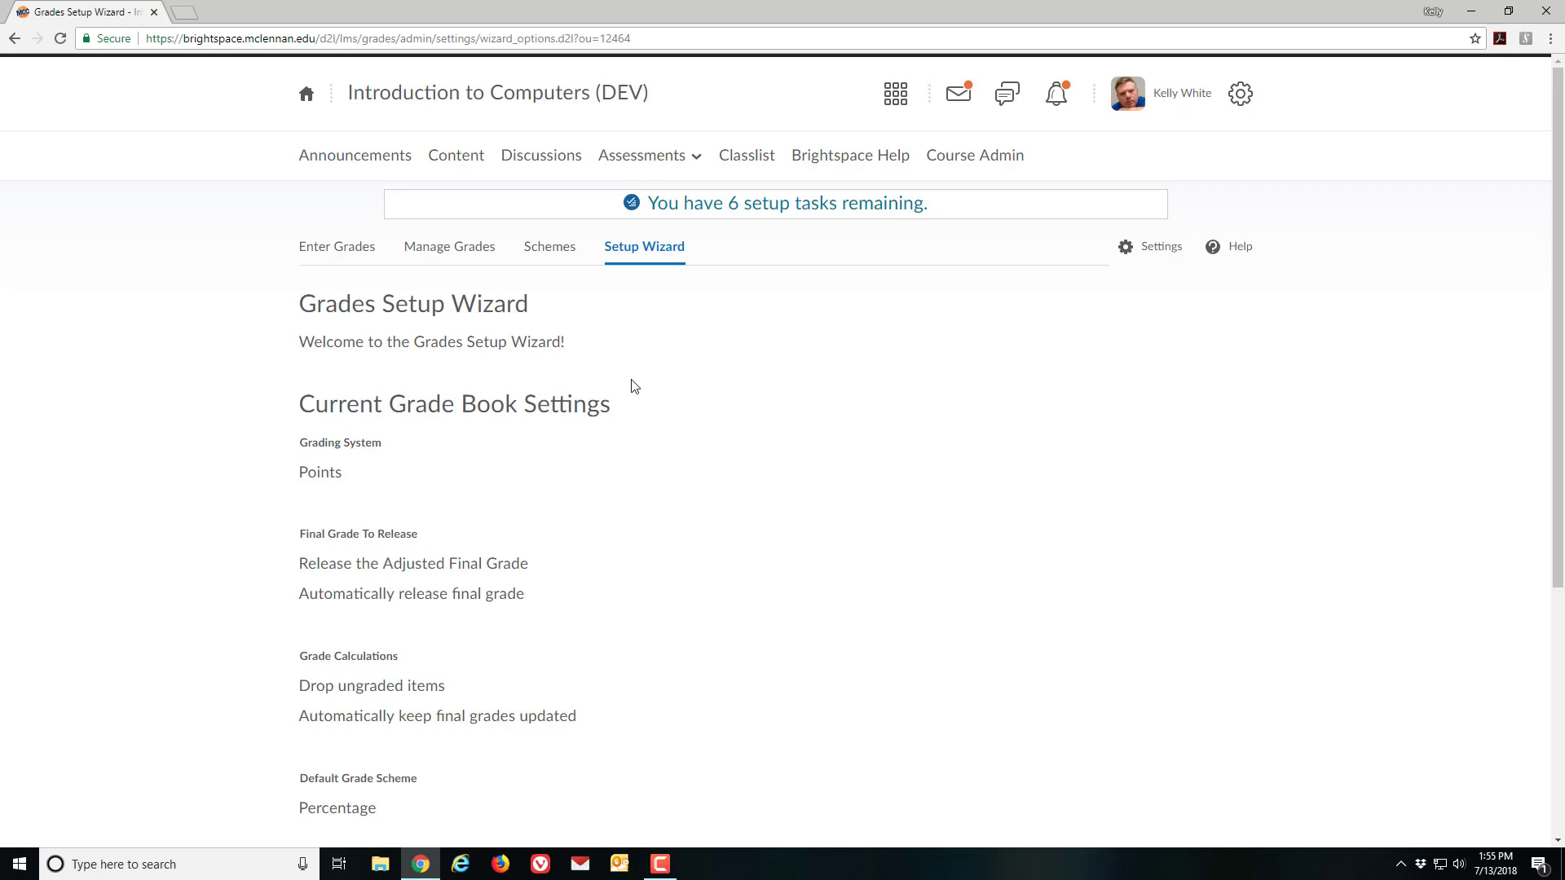
scroll(634, 385, down, 5)
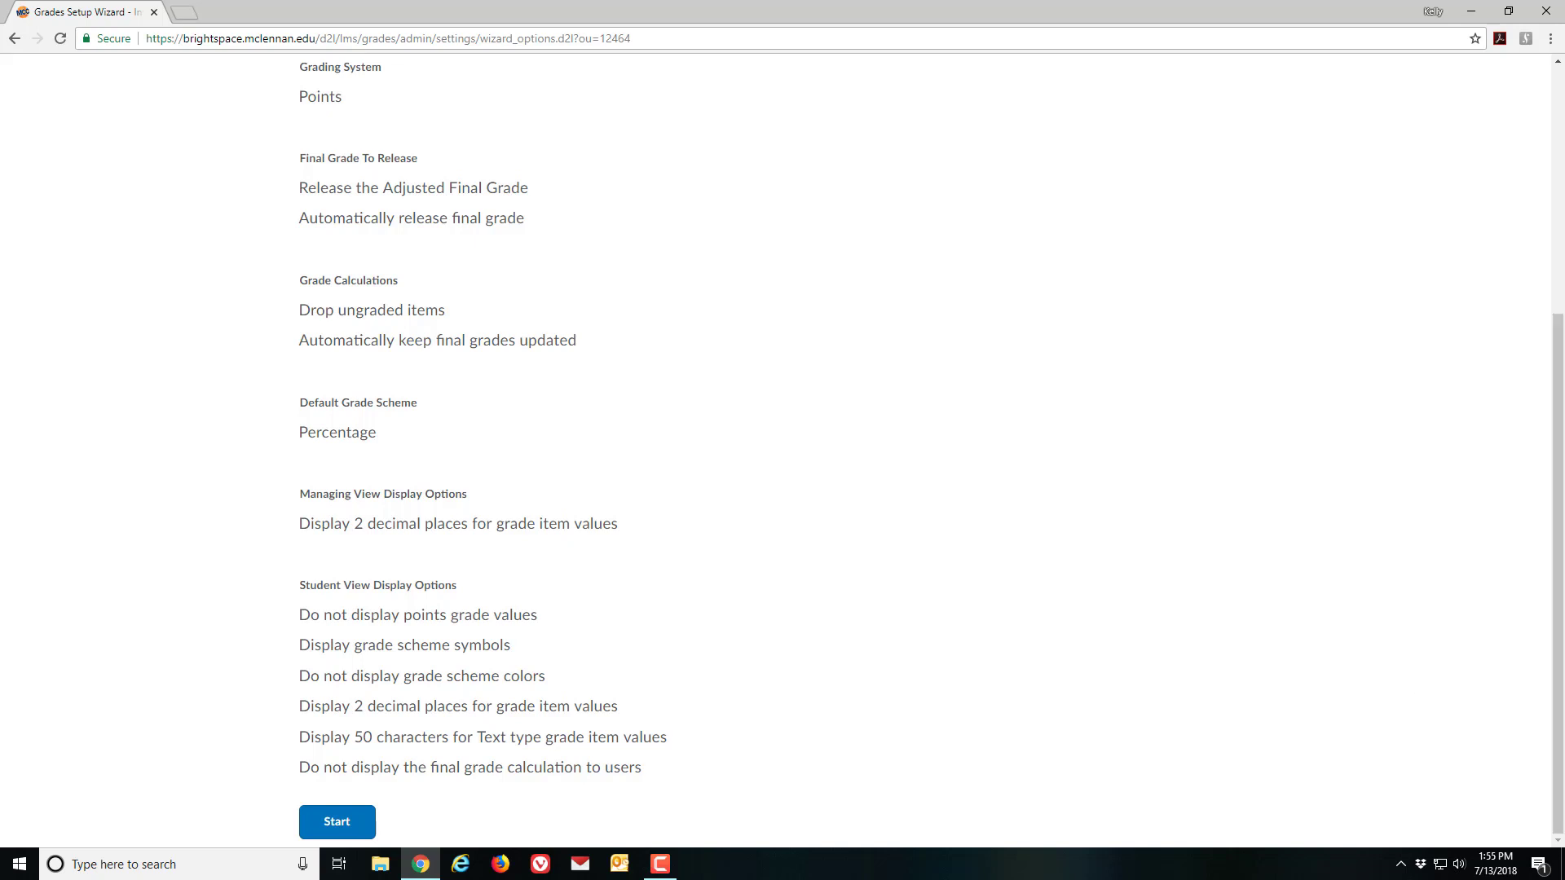
mouse_move(1559, 683)
mouse_down()
mouse_move(1560, 562)
mouse_move(1540, 699)
mouse_up()
click(359, 825)
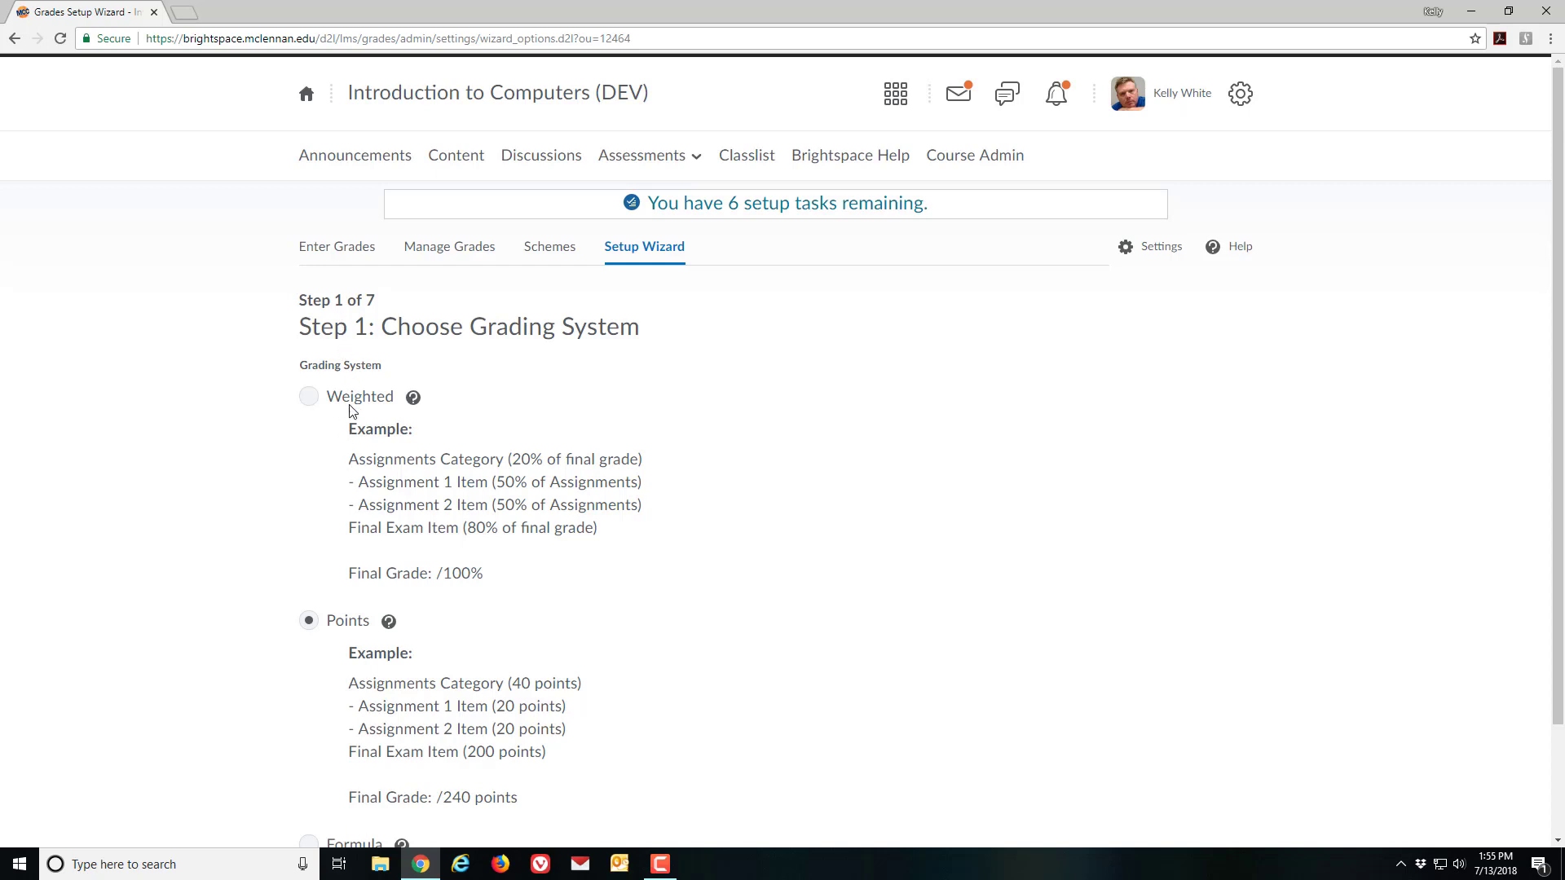
Step: Choose the Weighted grading system and continue to the final grade release options
click(309, 396)
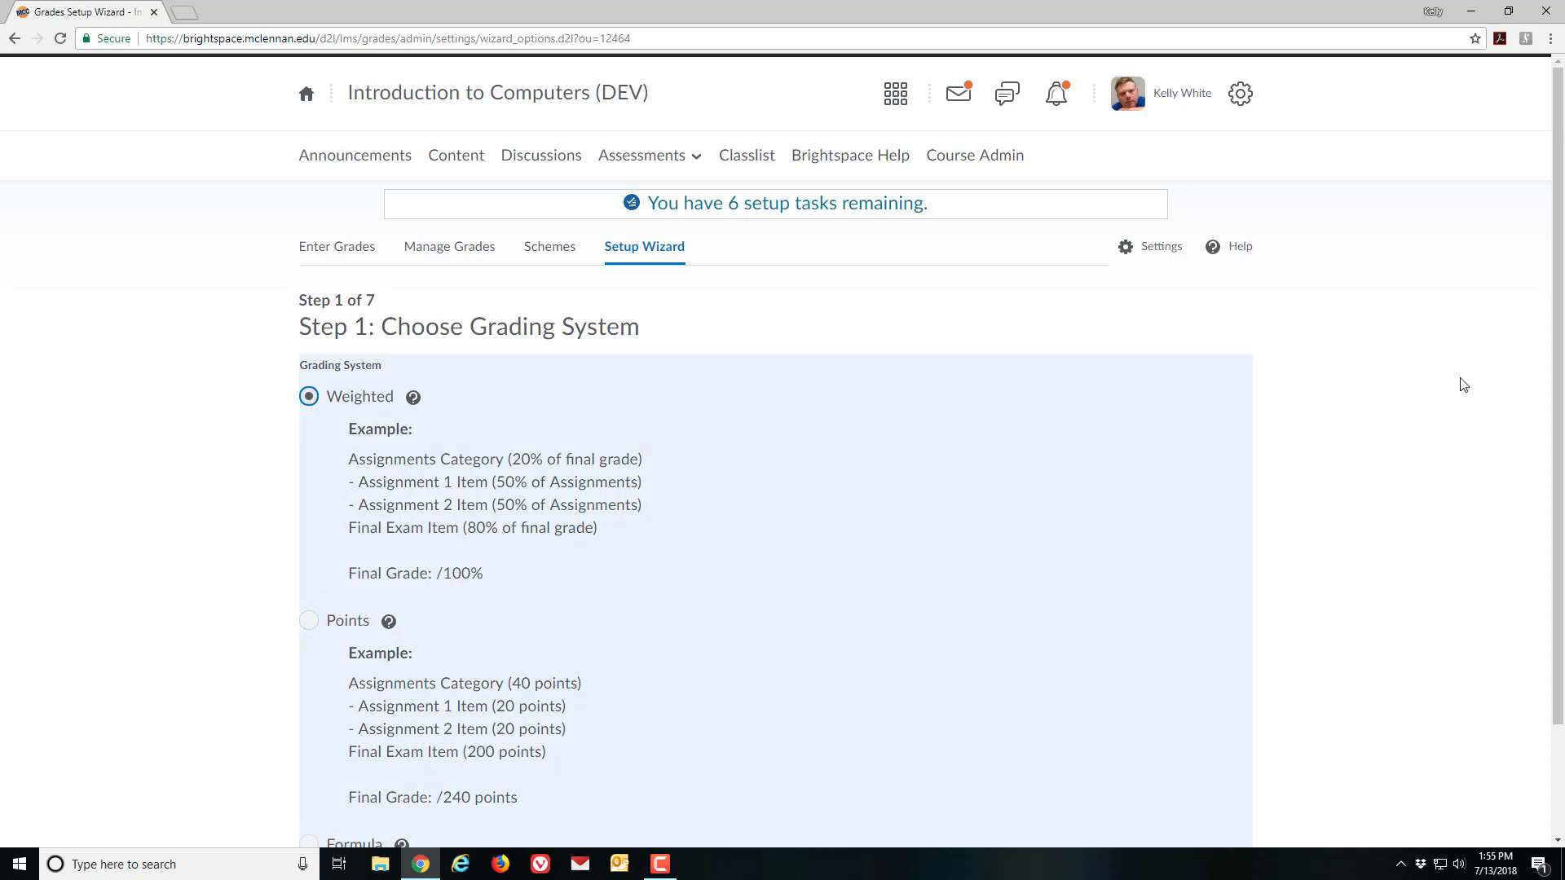
drag(1555, 397, 1551, 593)
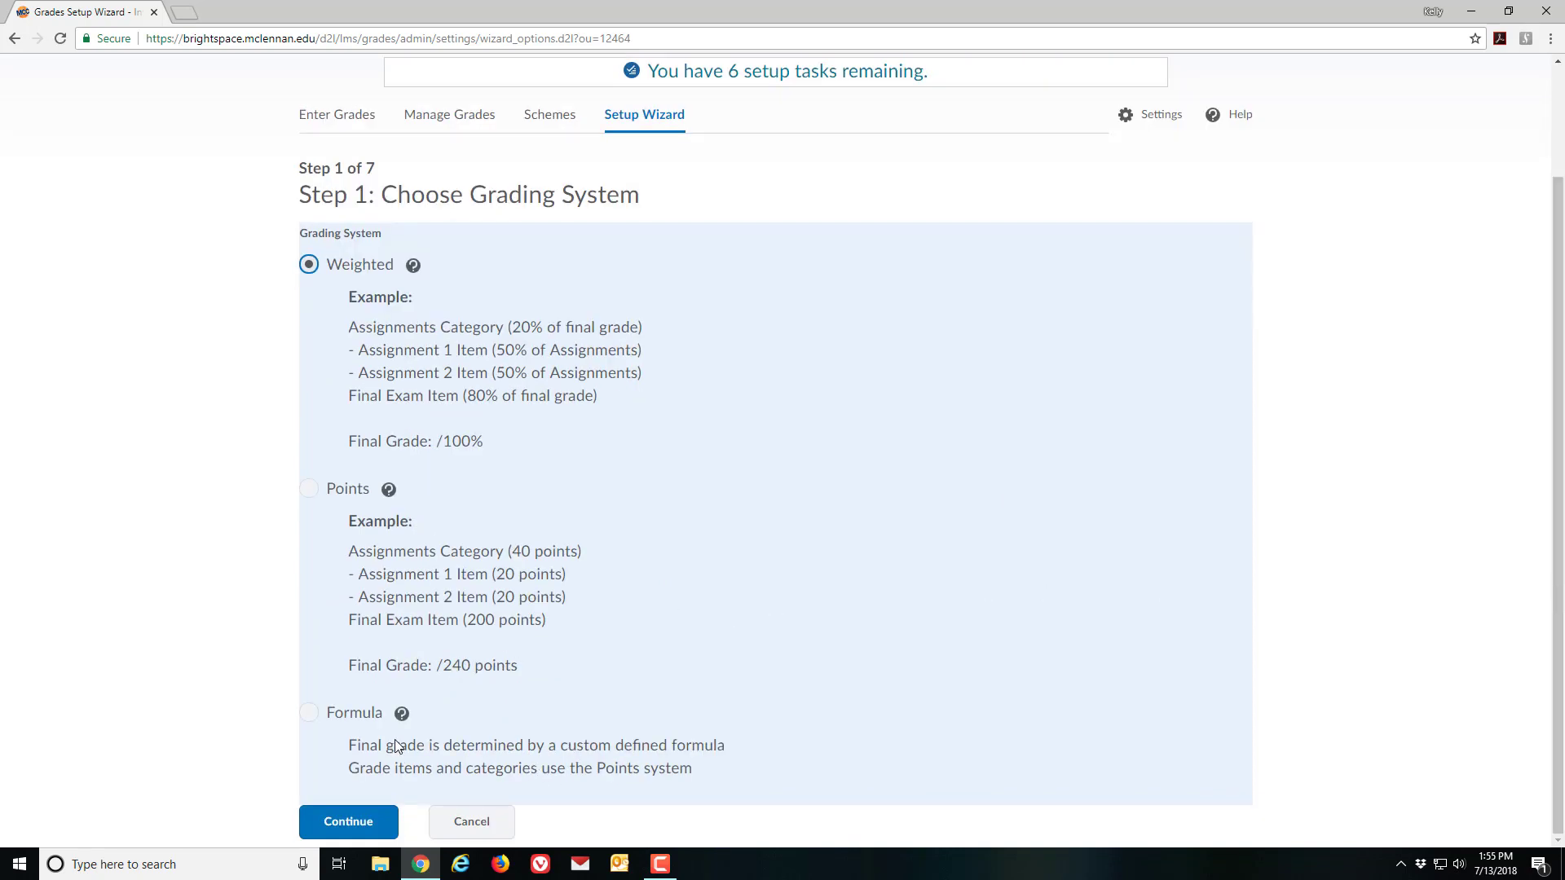
click(350, 823)
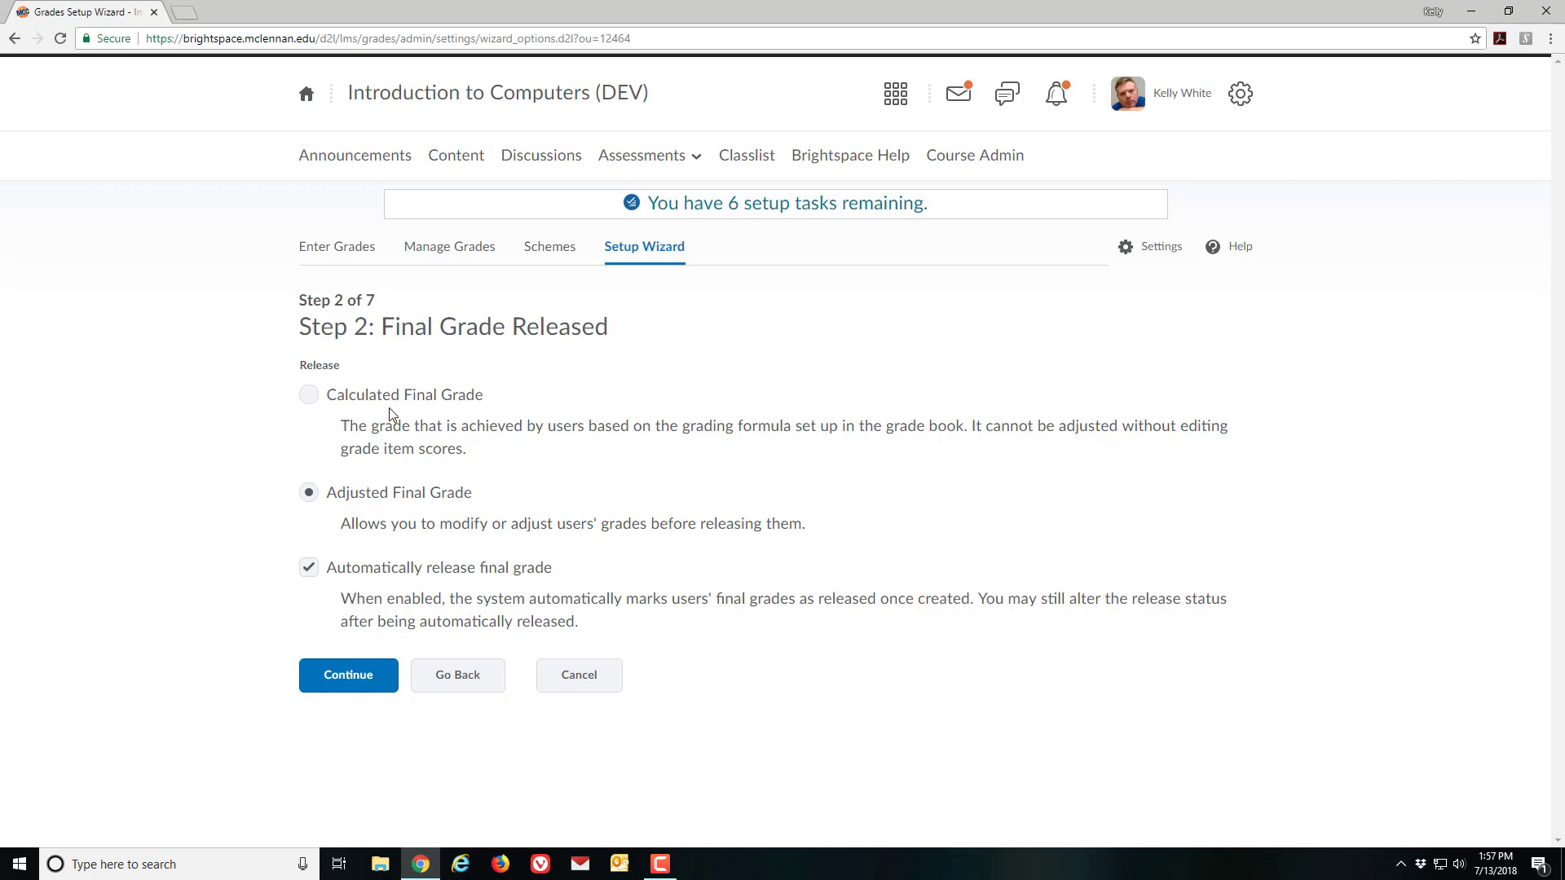
Step: Set the released final grade to Adjusted Final Grade with automatic release on, and continue to the grade calculations
click(309, 394)
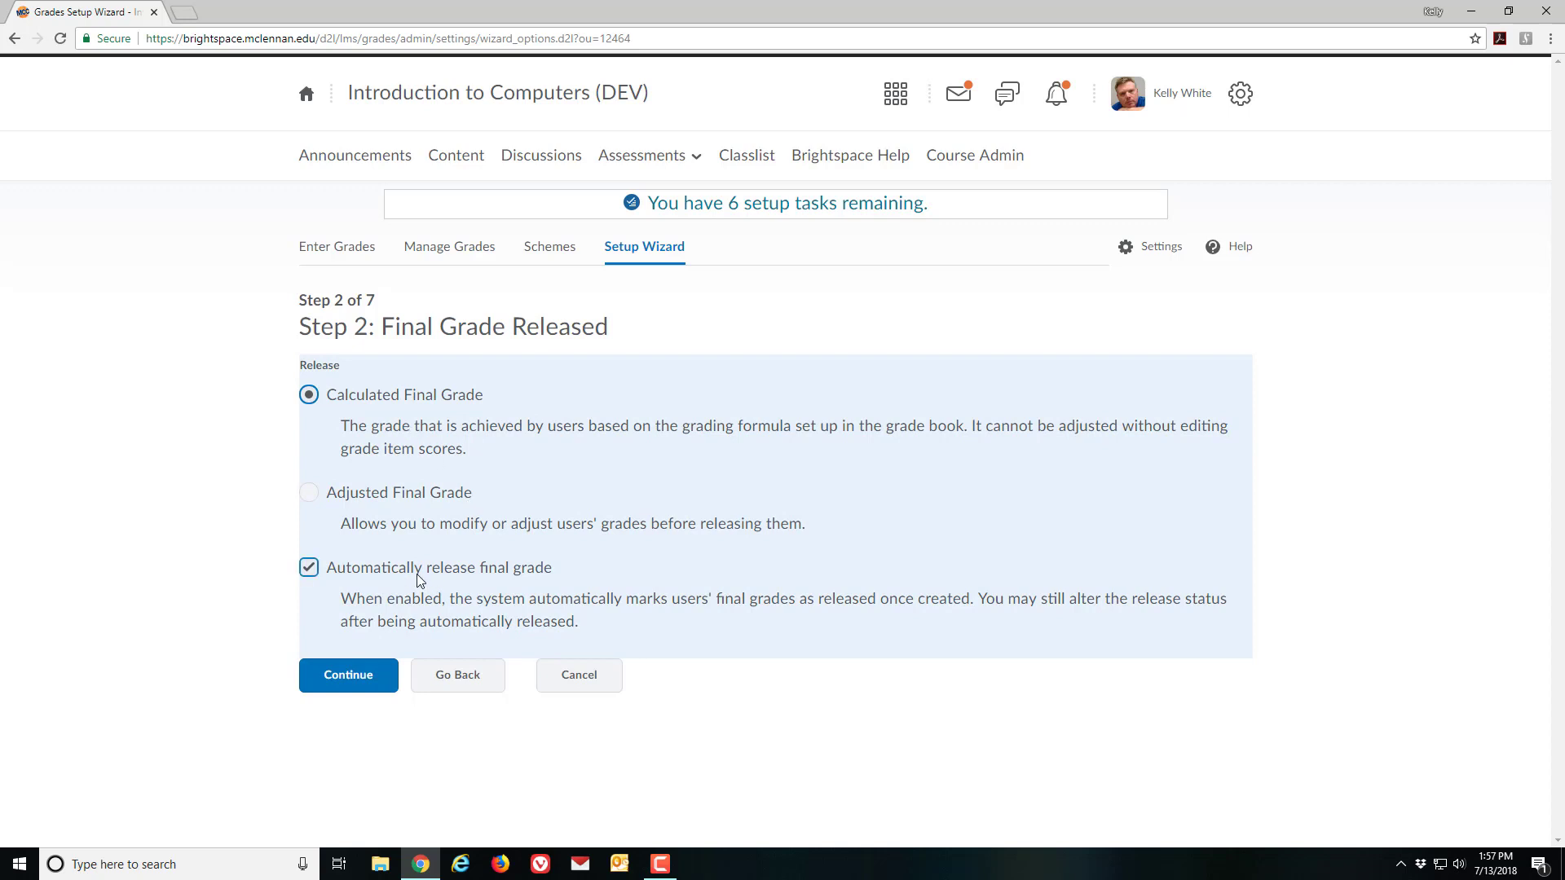
click(309, 496)
click(365, 676)
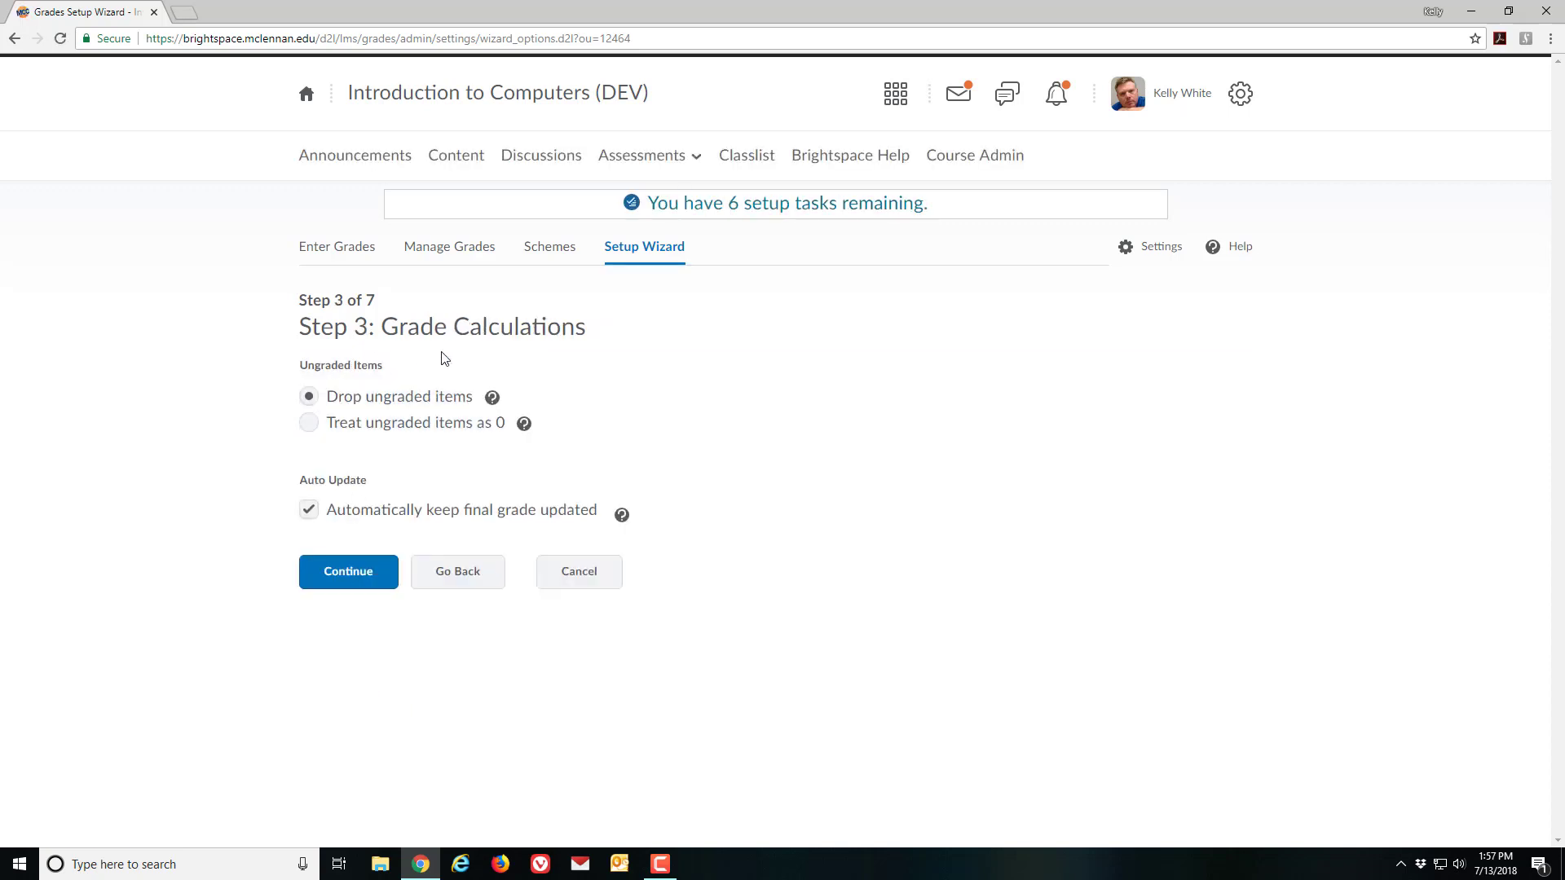
Step: Set ungraded items to be dropped, keep automatic final grade updates on, and continue to the default grade scheme
click(422, 394)
click(308, 396)
click(364, 575)
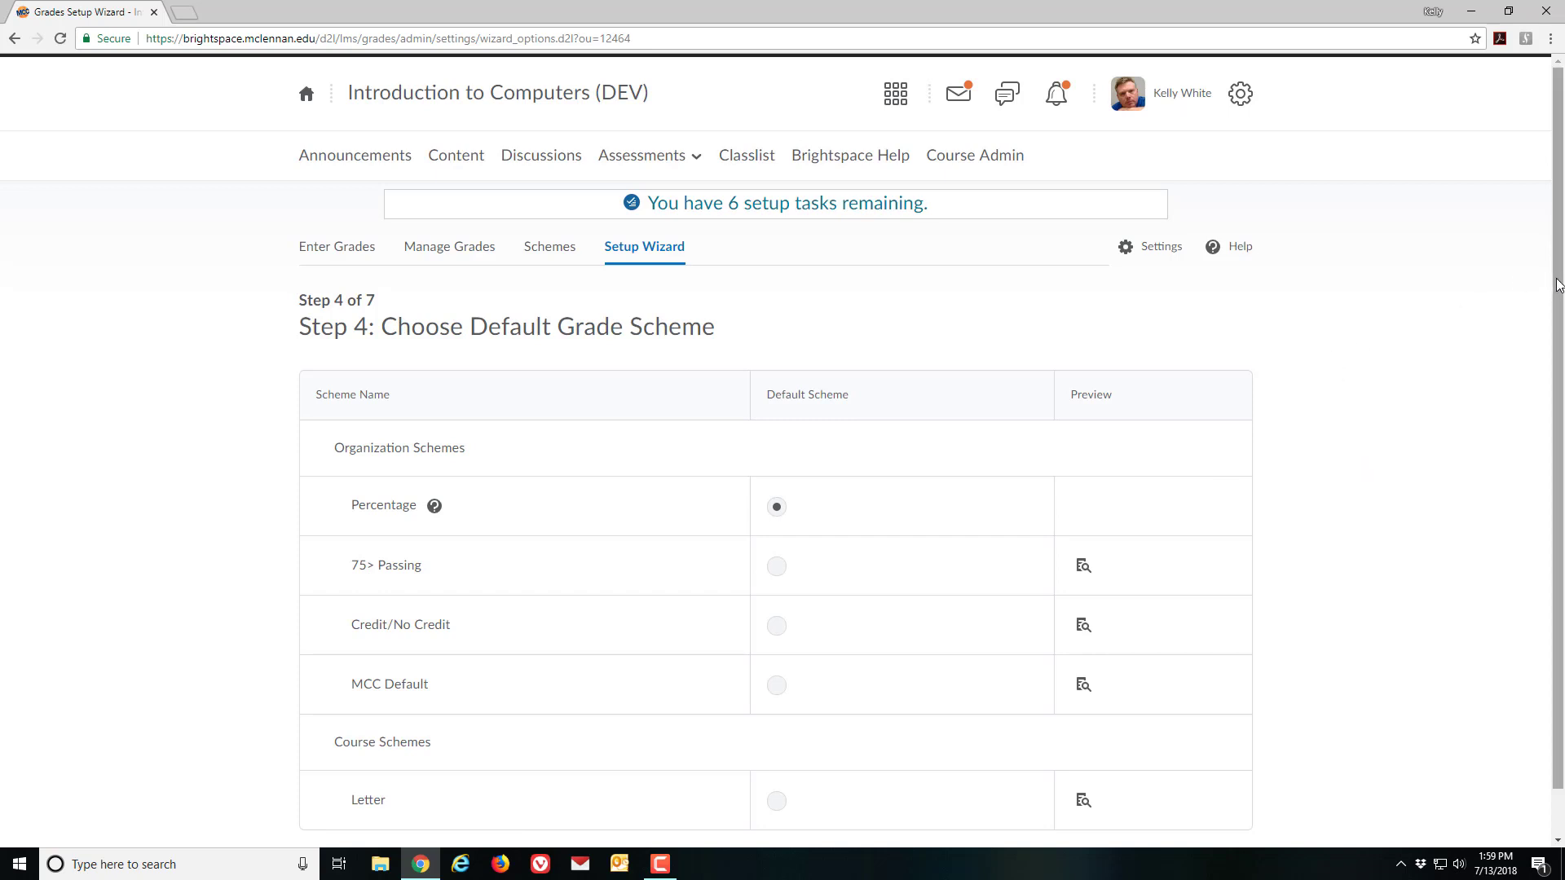
Step: Accept Percentage as the default grade scheme and 2 decimal places for the managing view
drag(1557, 283, 1557, 395)
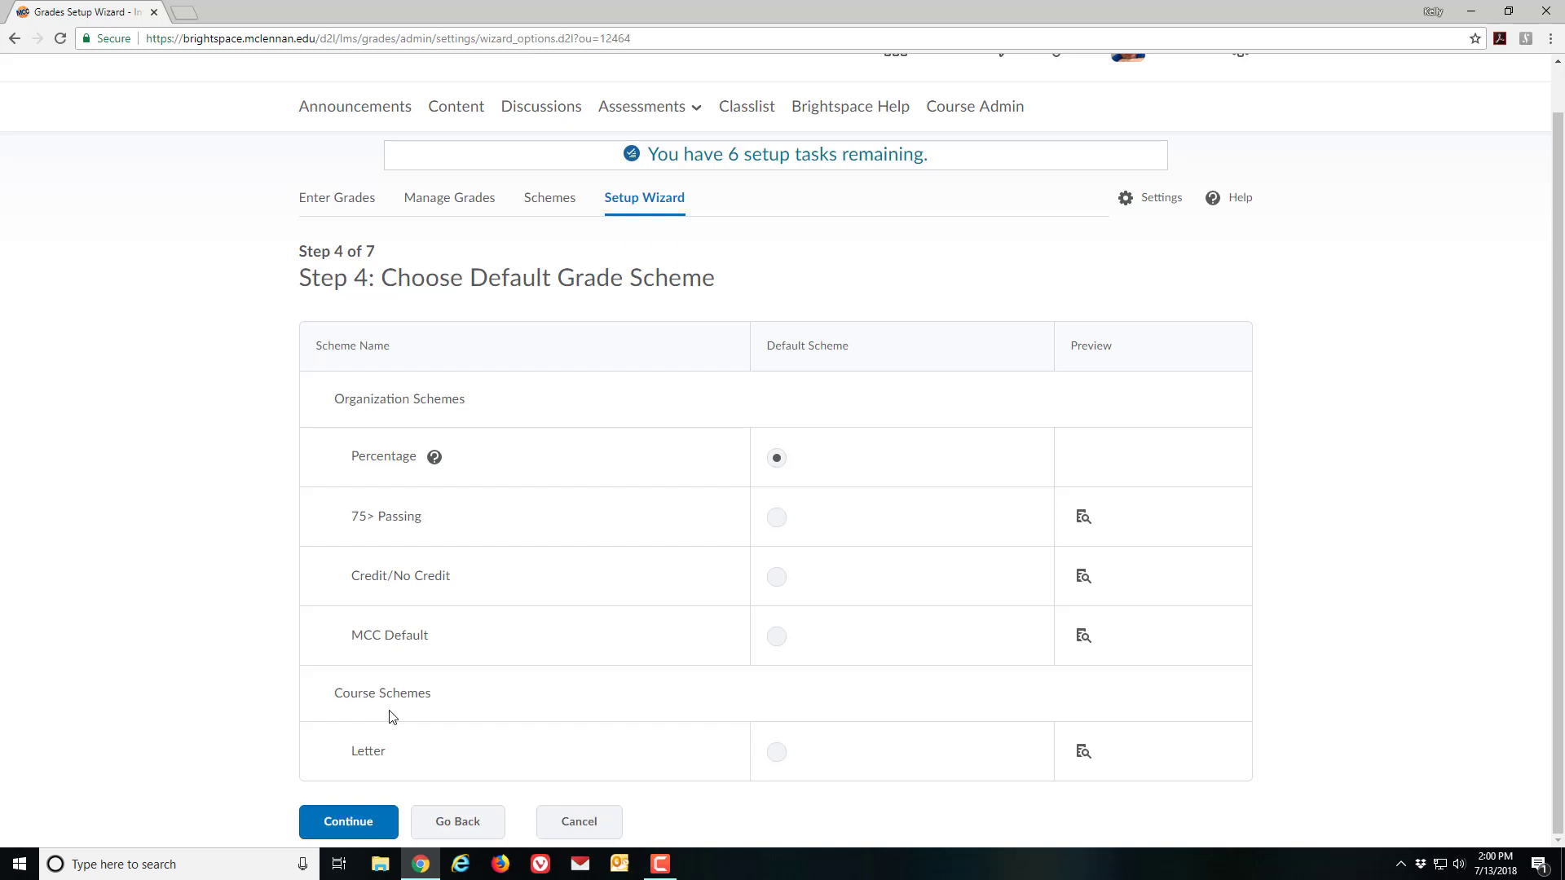
click(369, 823)
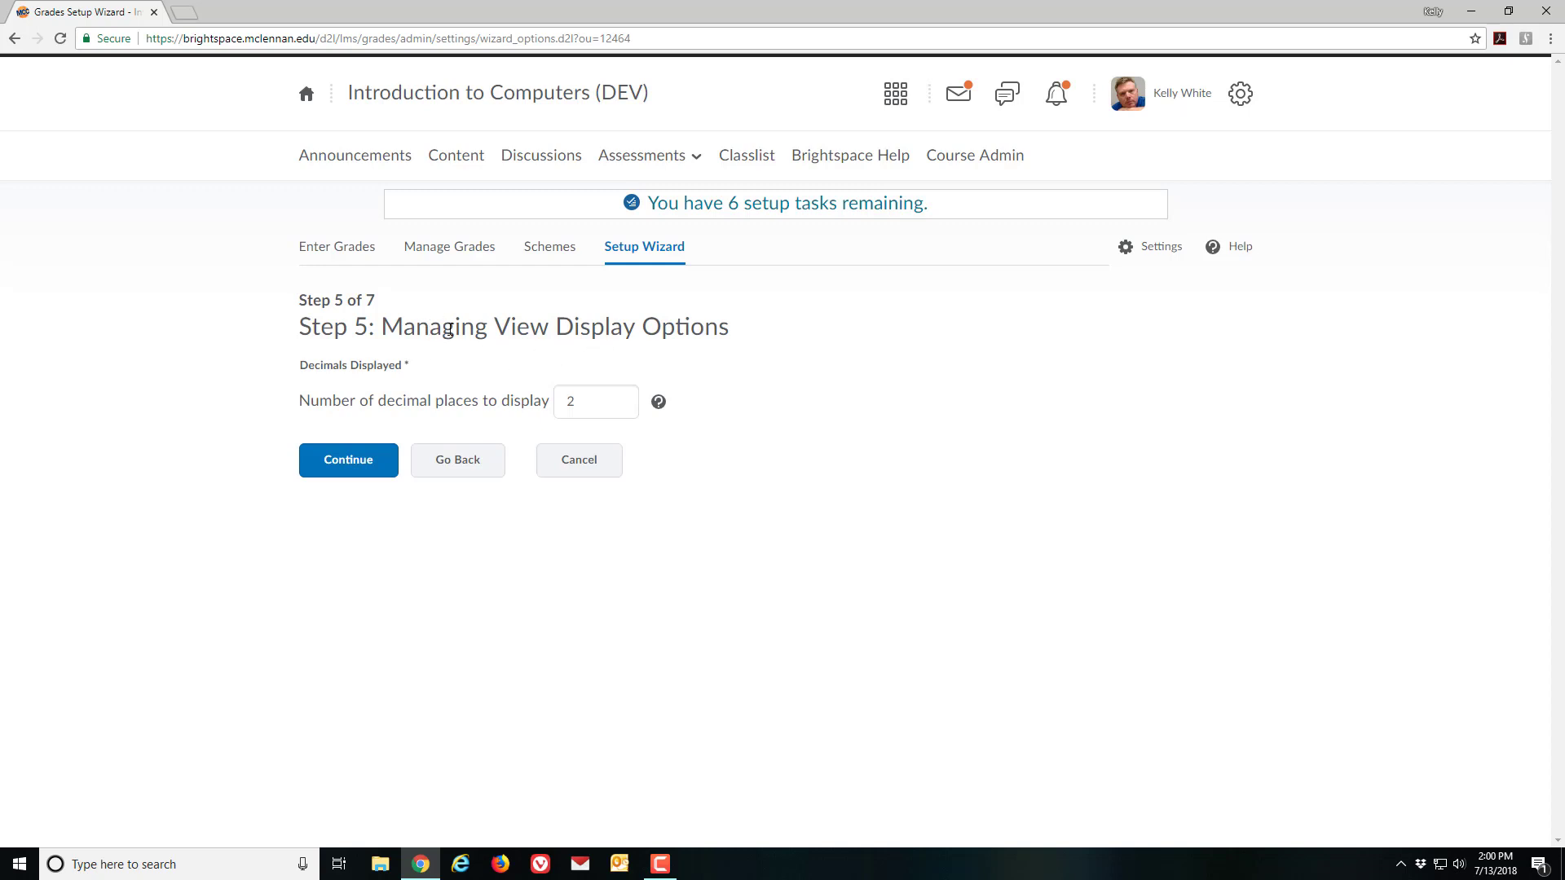
click(584, 409)
click(577, 410)
click(354, 463)
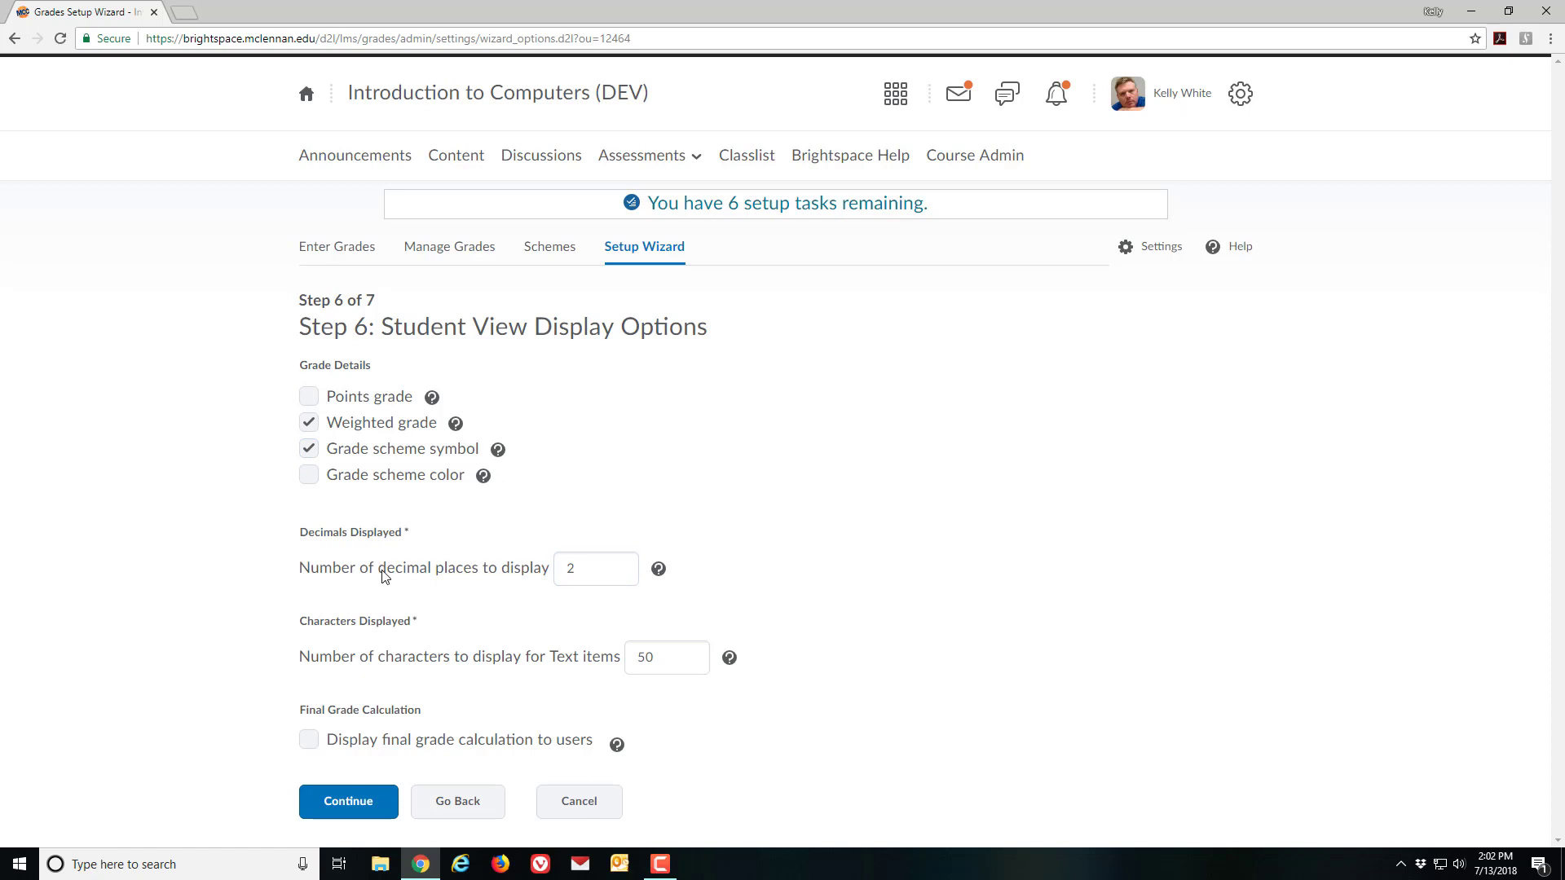
Step: Set the student view to display 0 decimal places and continue to the setup summary
drag(603, 568, 540, 575)
text(0)
click(596, 528)
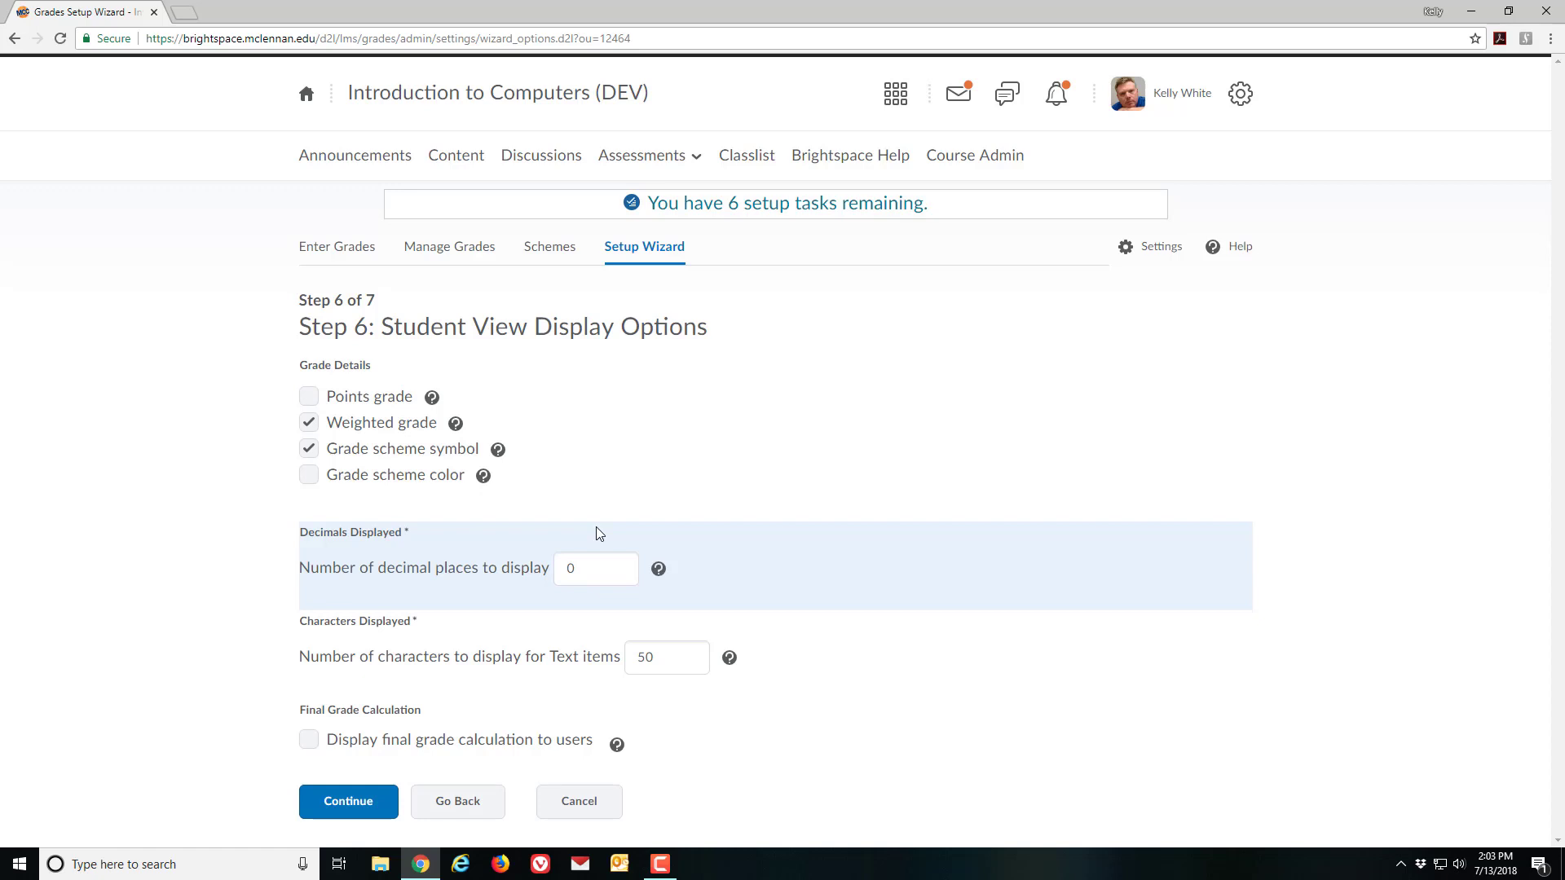
click(593, 570)
click(362, 812)
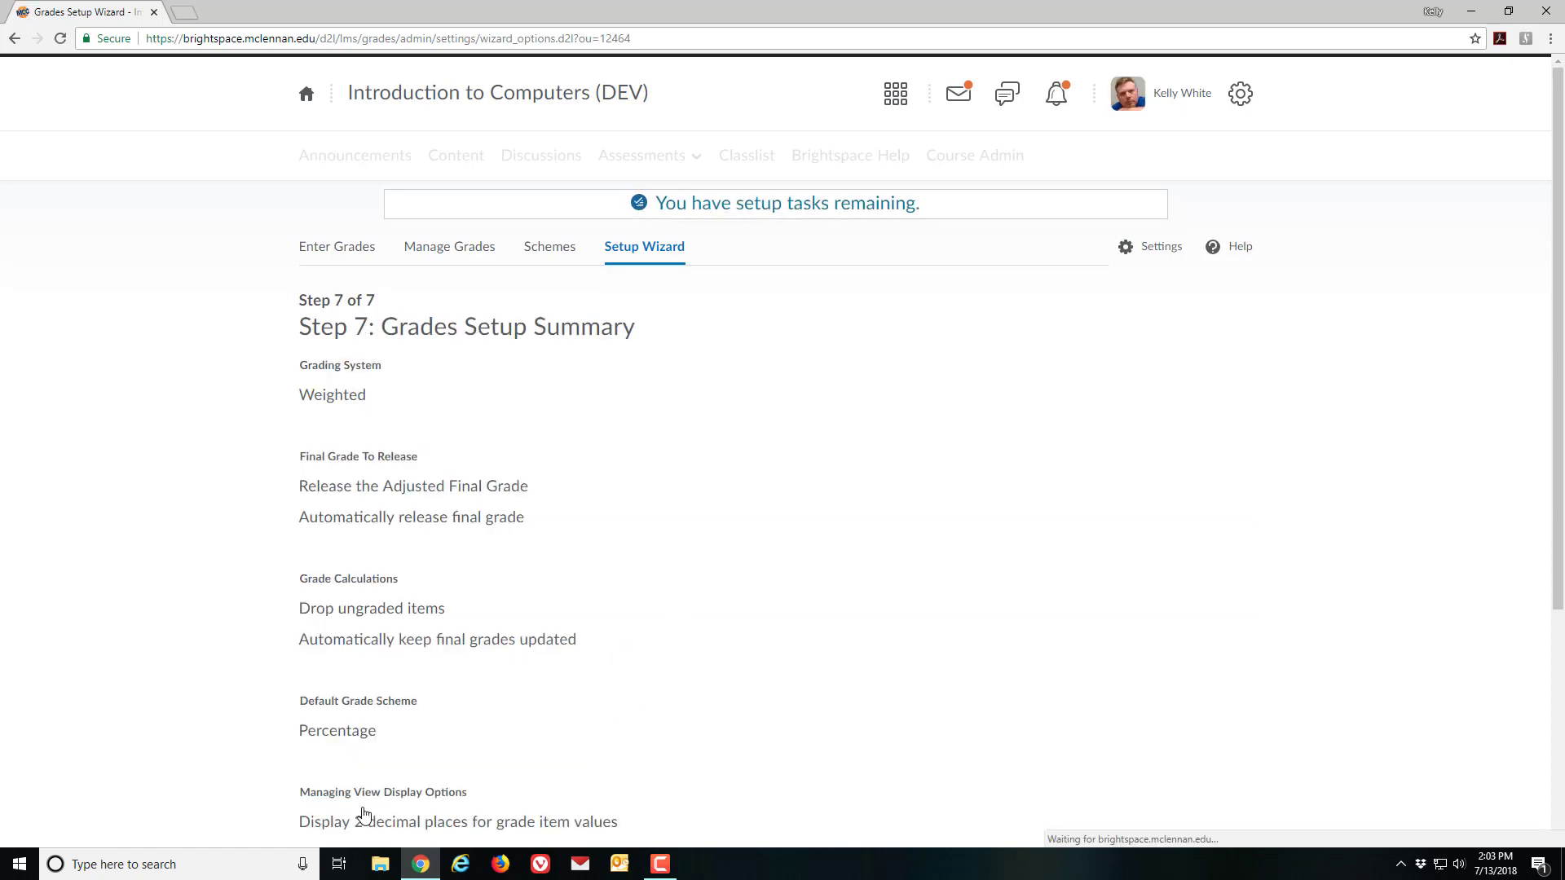
Step: Review the Grades Setup Summary and finish the wizard
drag(1556, 275, 1549, 387)
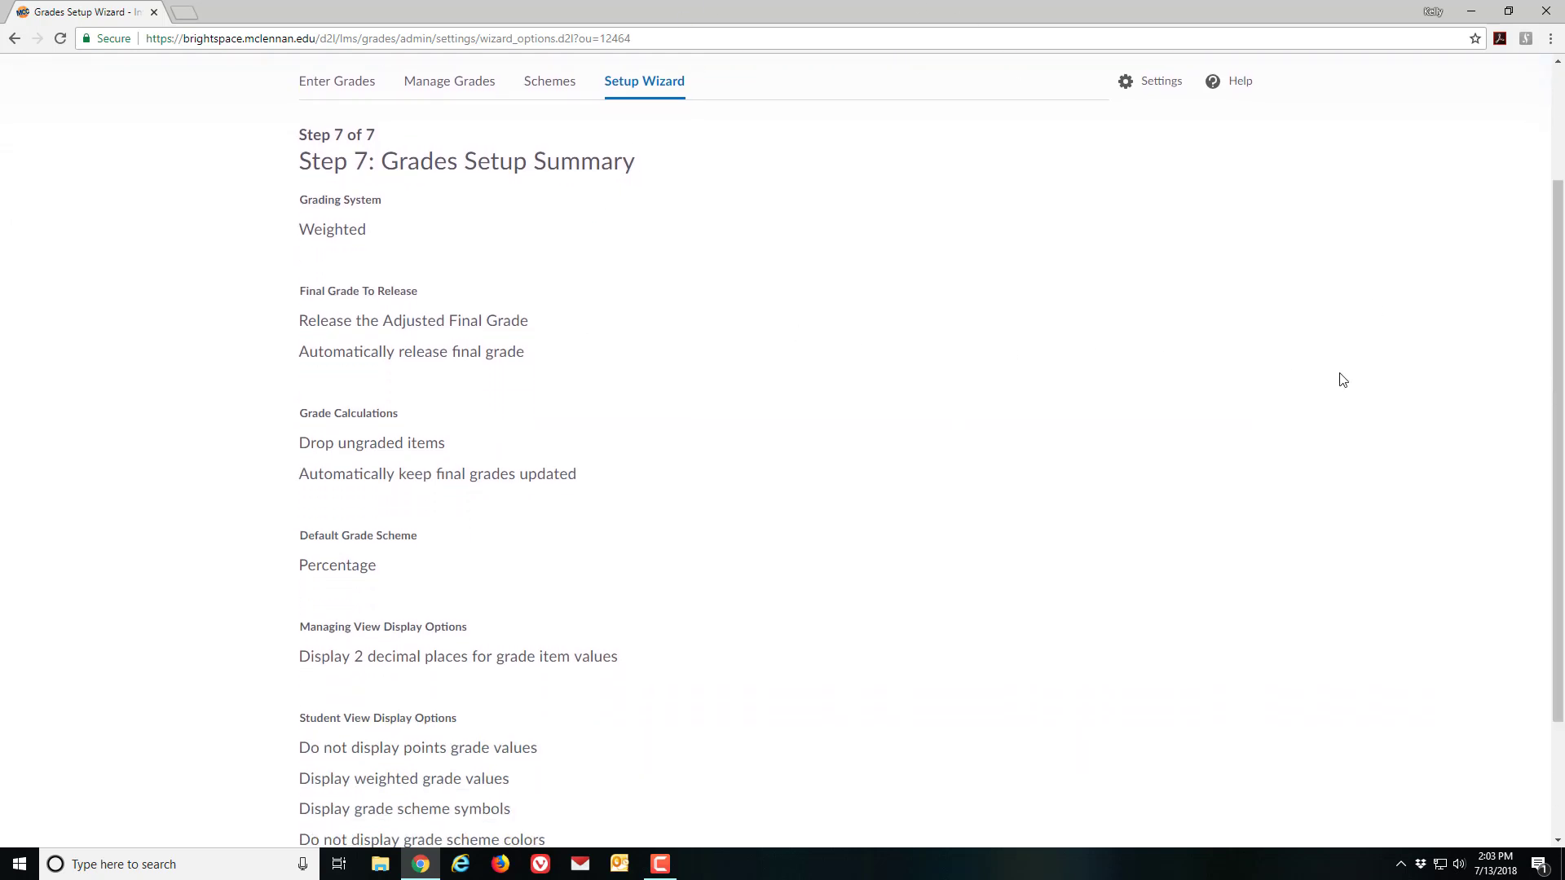
drag(1548, 399, 1548, 571)
click(356, 830)
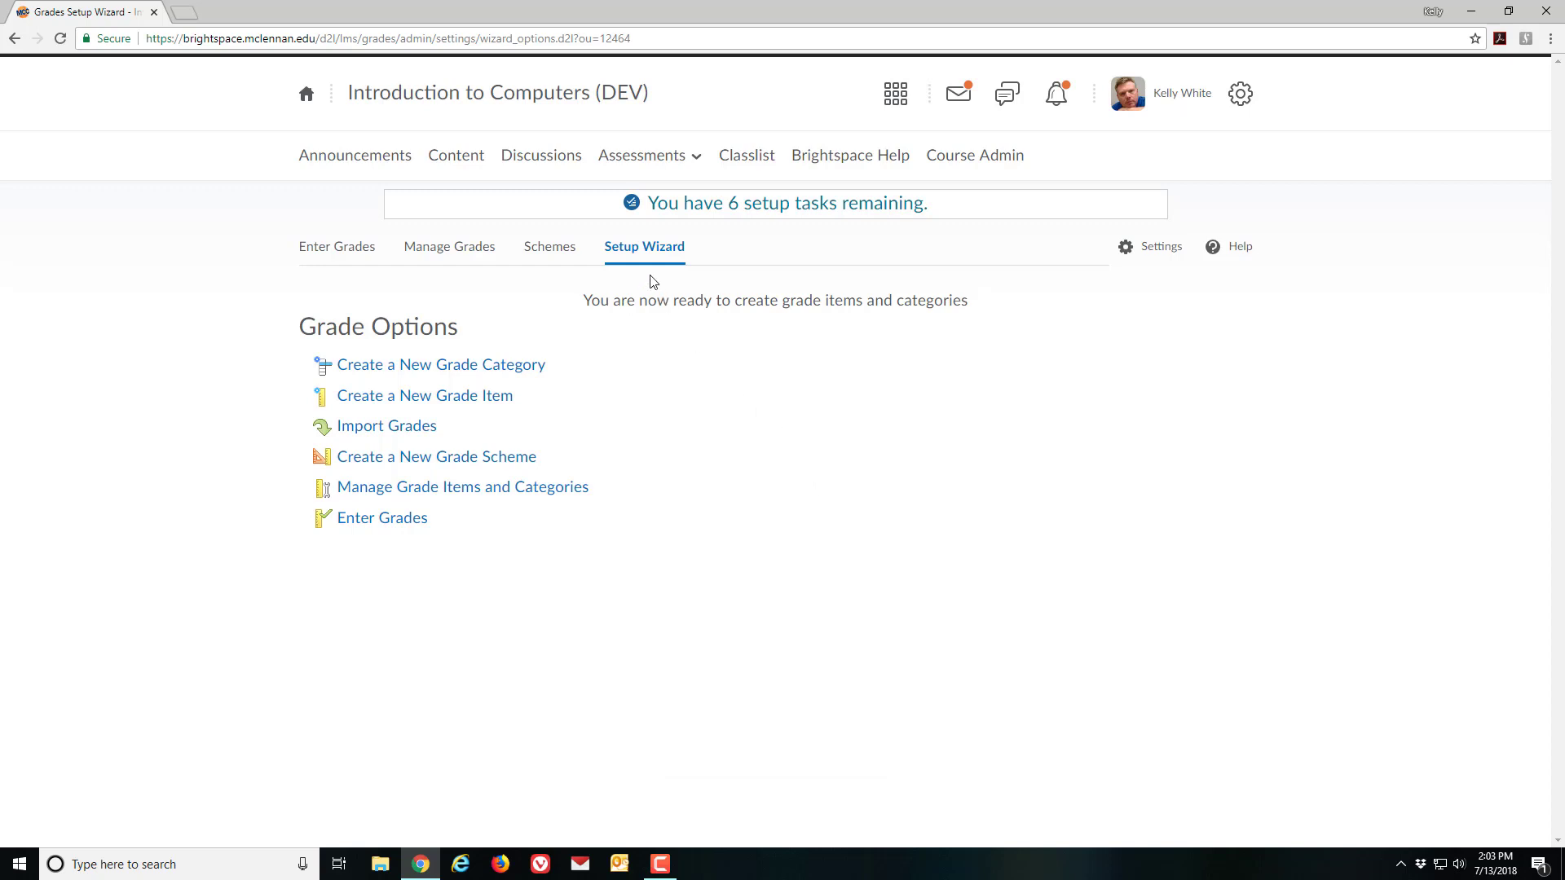
Step: In the grade settings' Personal Display Options, turn off Grade scheme color and Grade scheme symbol, keep Weighted grade on, and save
click(1161, 249)
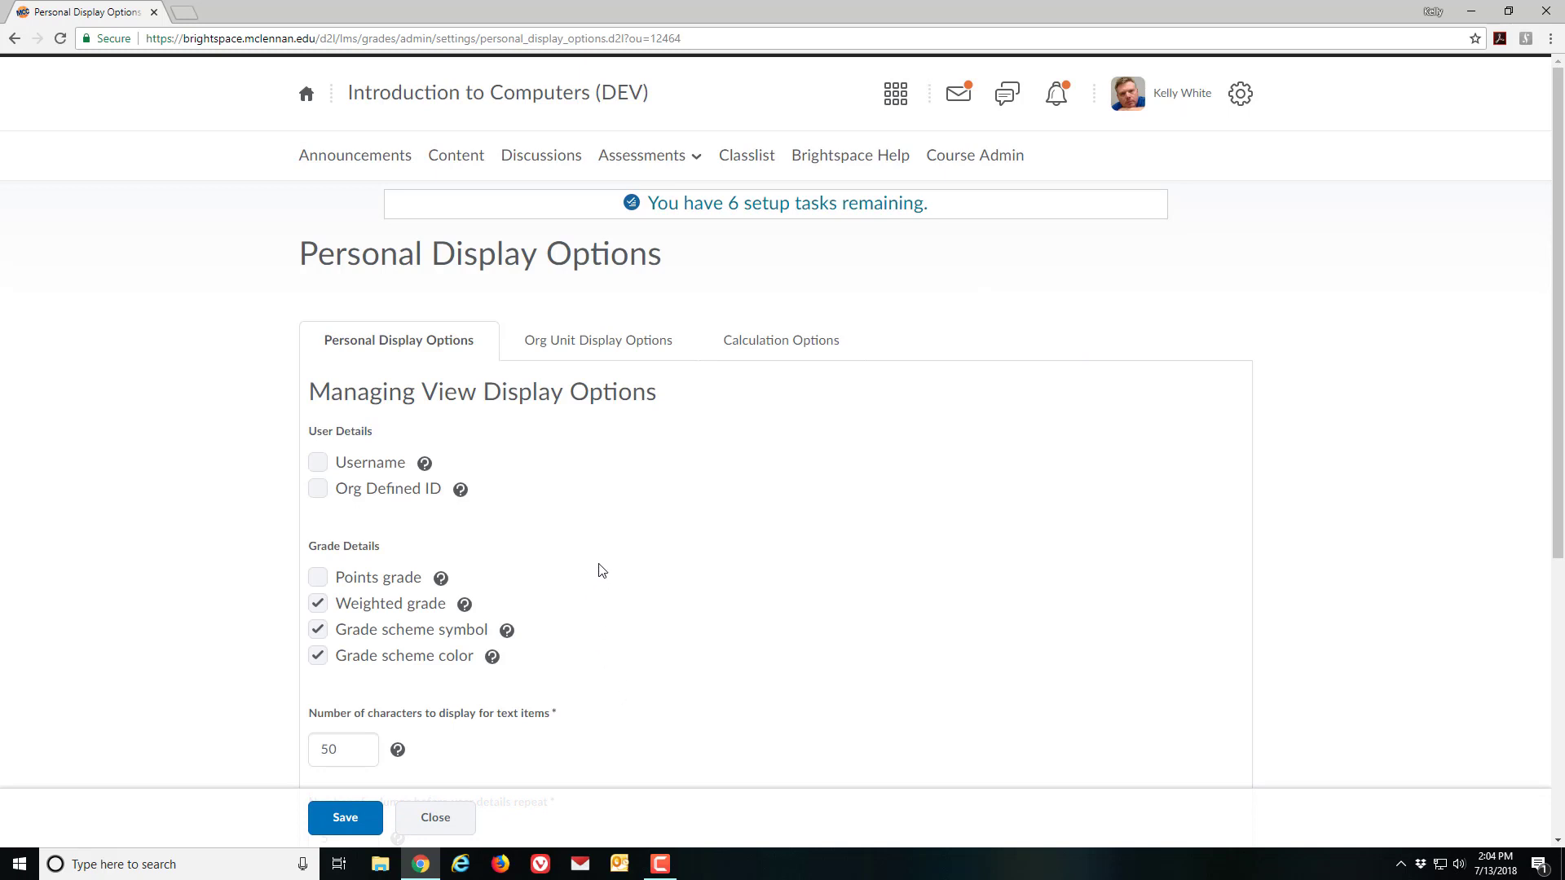
click(318, 656)
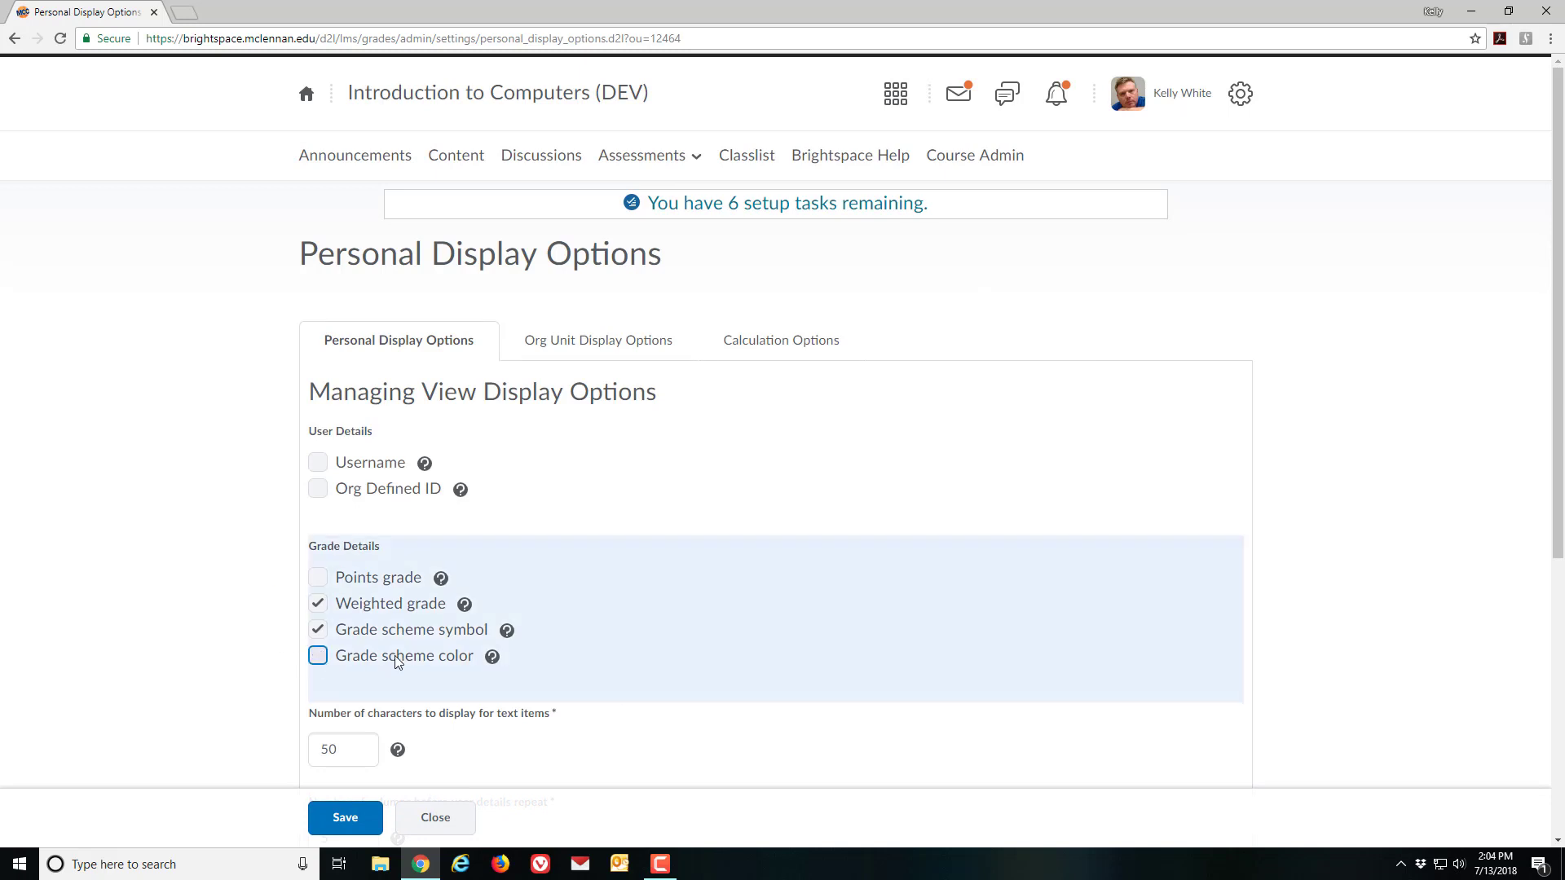
drag(1559, 519, 1538, 722)
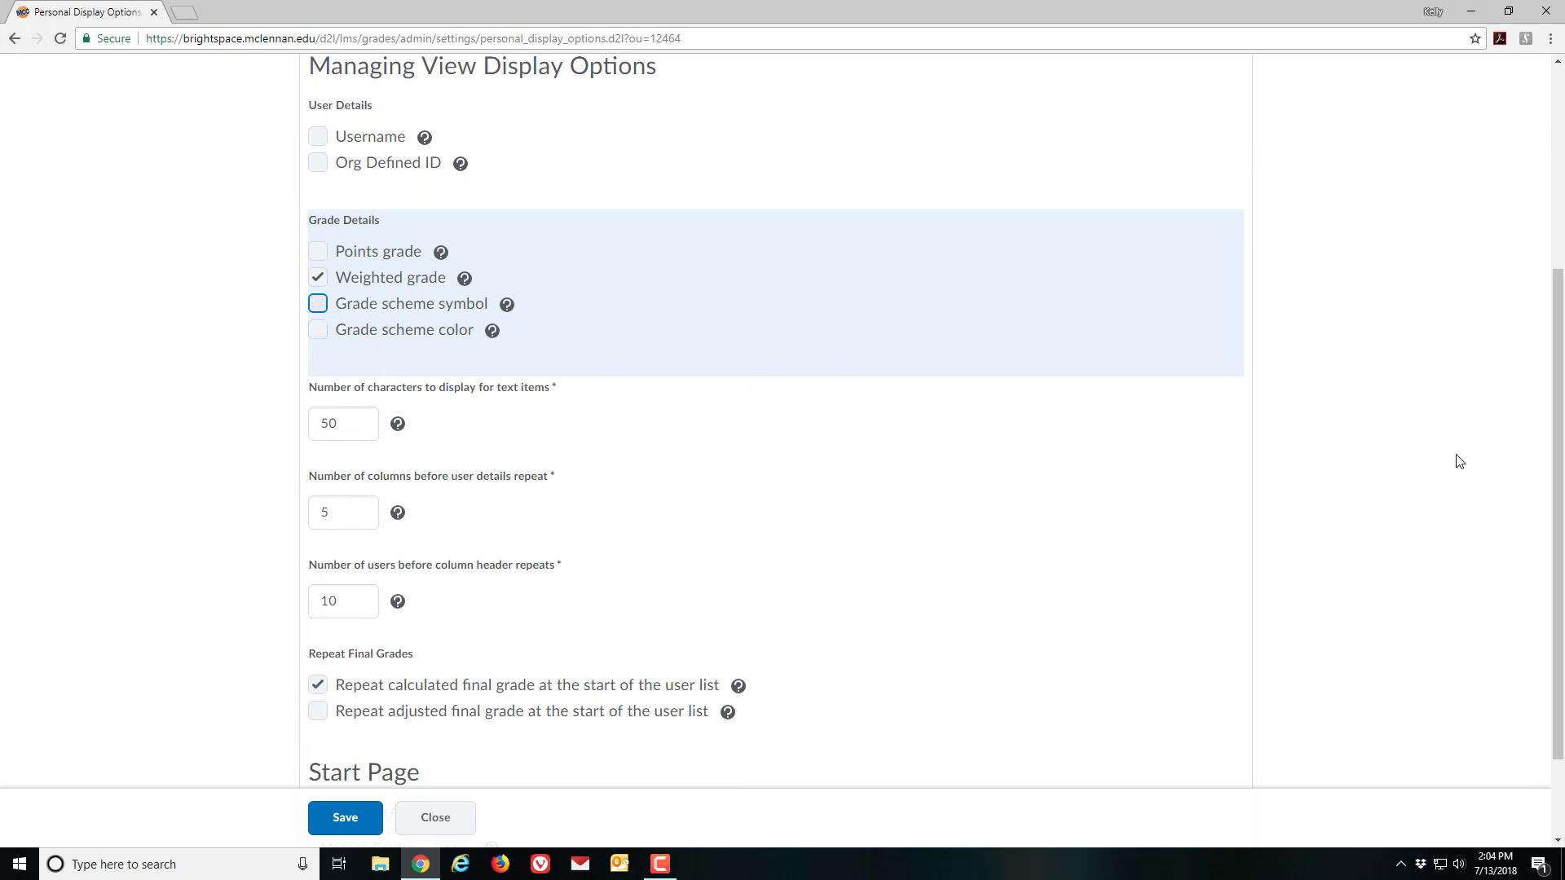
scroll(1558, 468, up, 1)
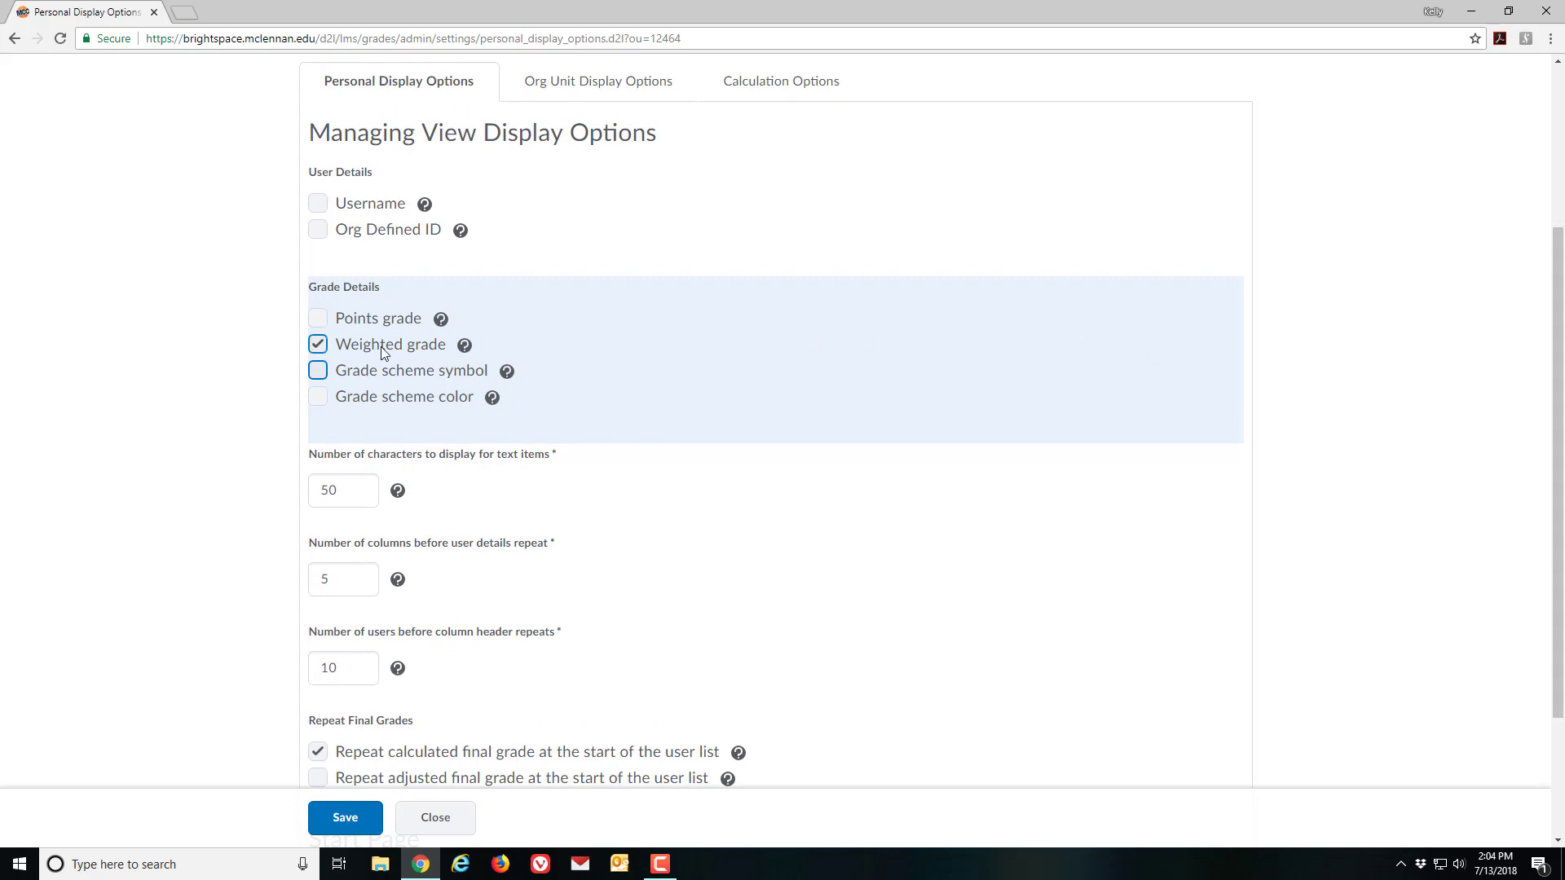
click(352, 817)
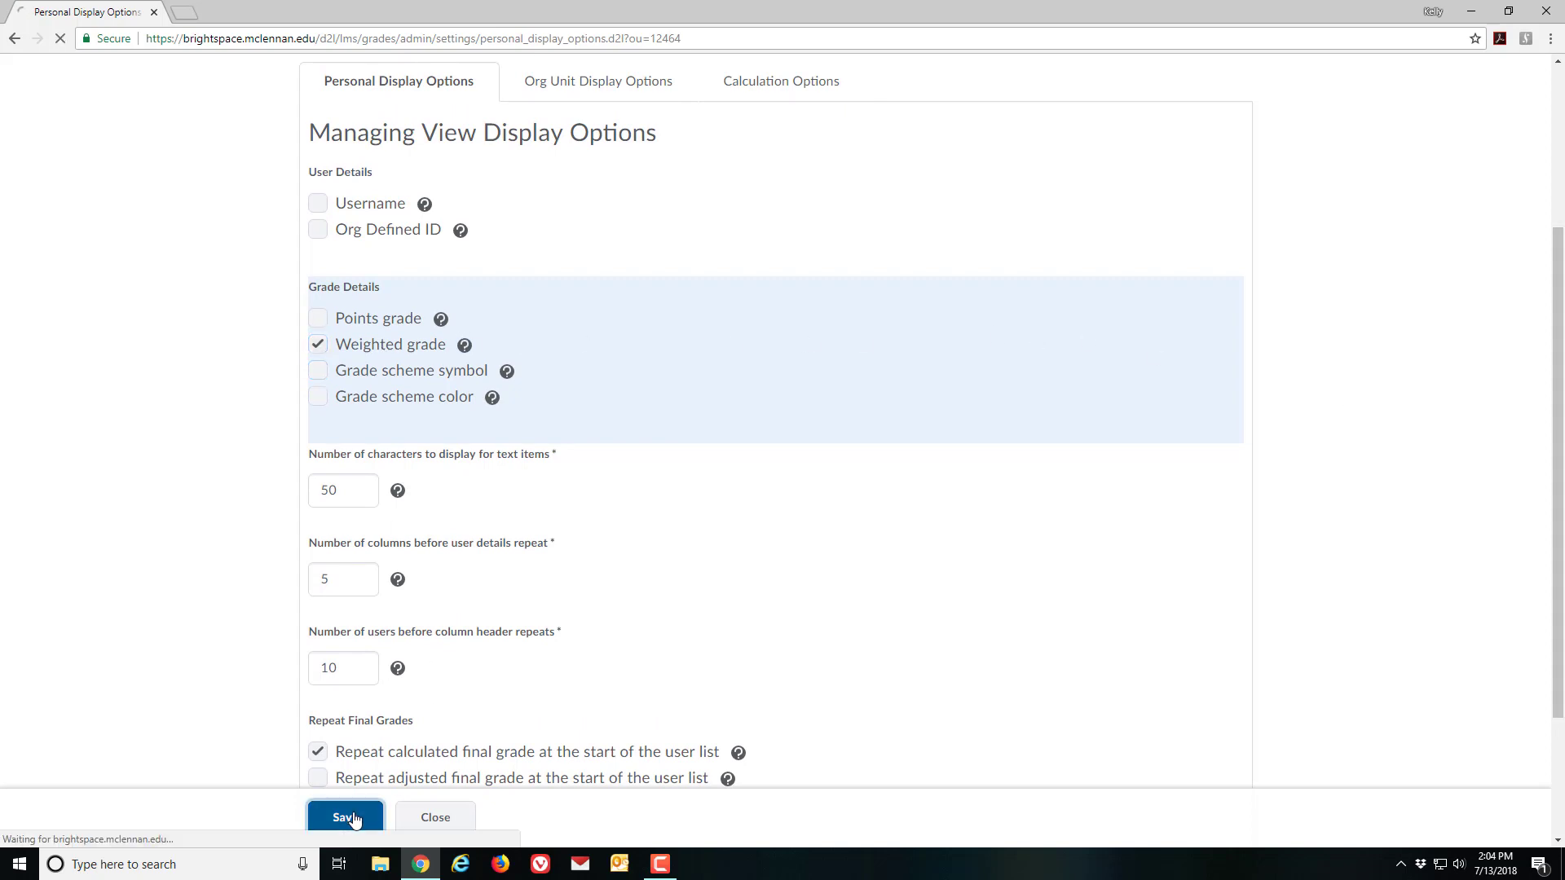